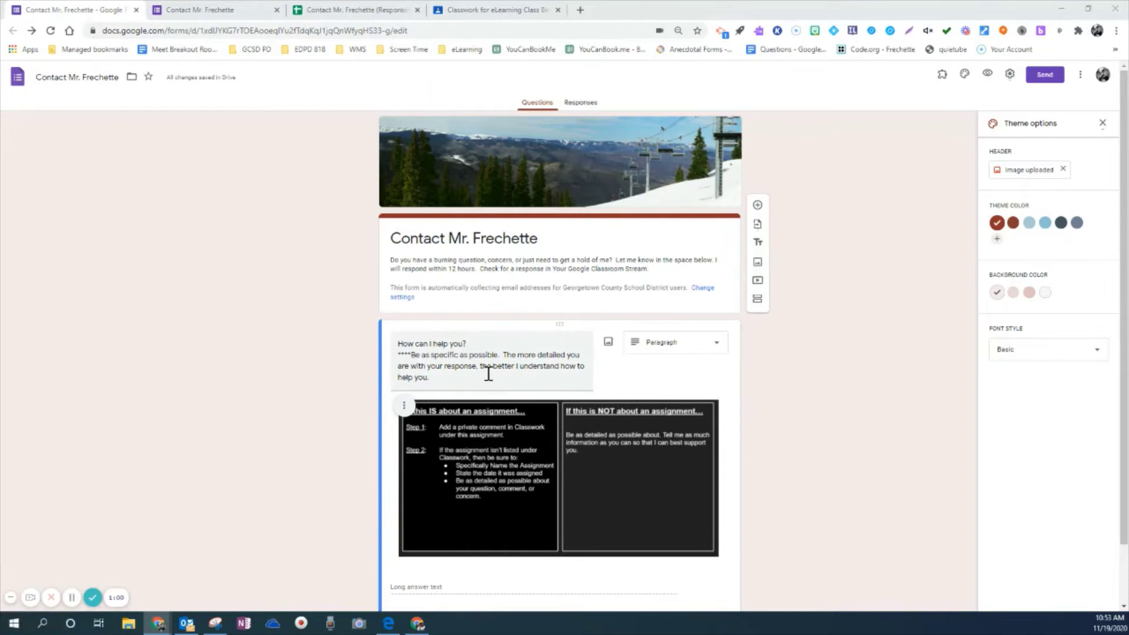
Open the linked responses sheet and add a notification rule: 'A user submits a form', 'Email - right away'
scroll(450, 436, down, 1)
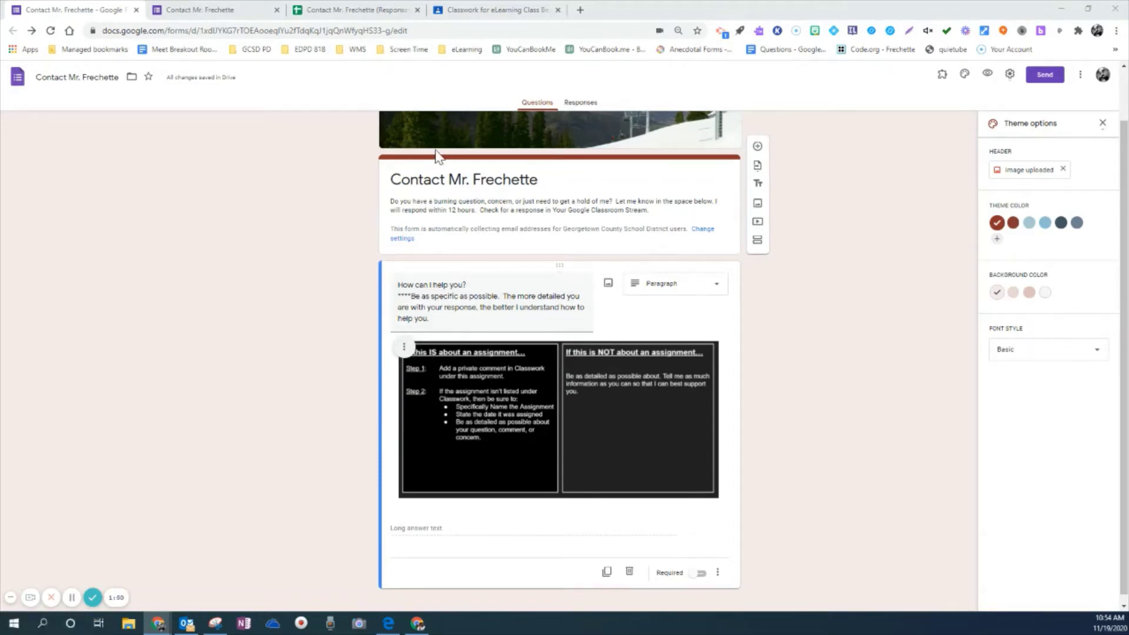
click(579, 103)
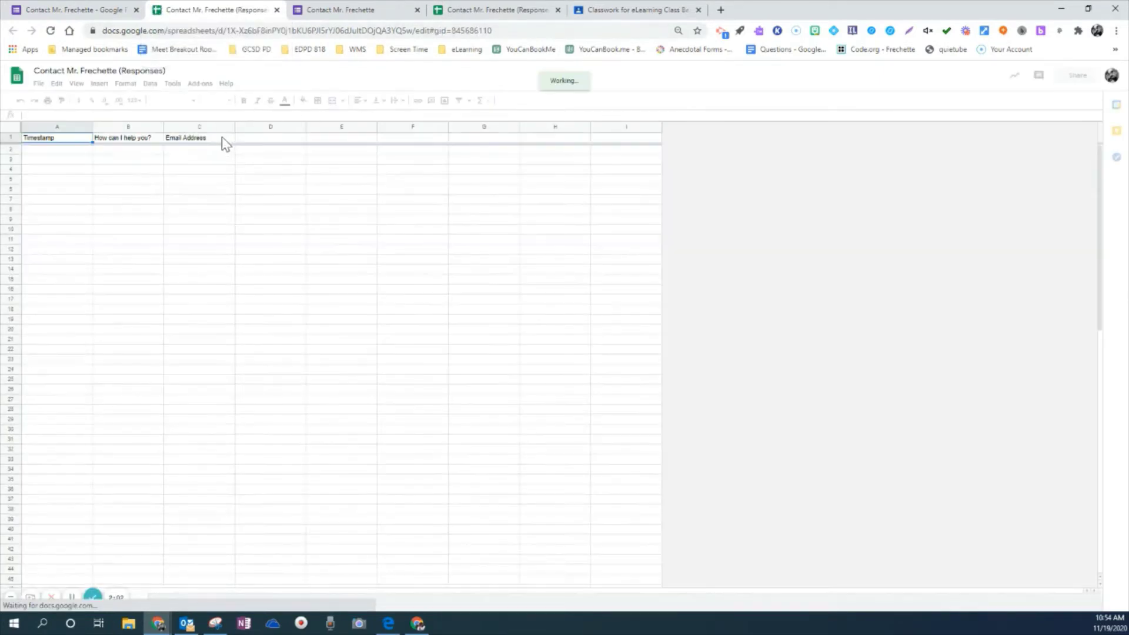
click(169, 88)
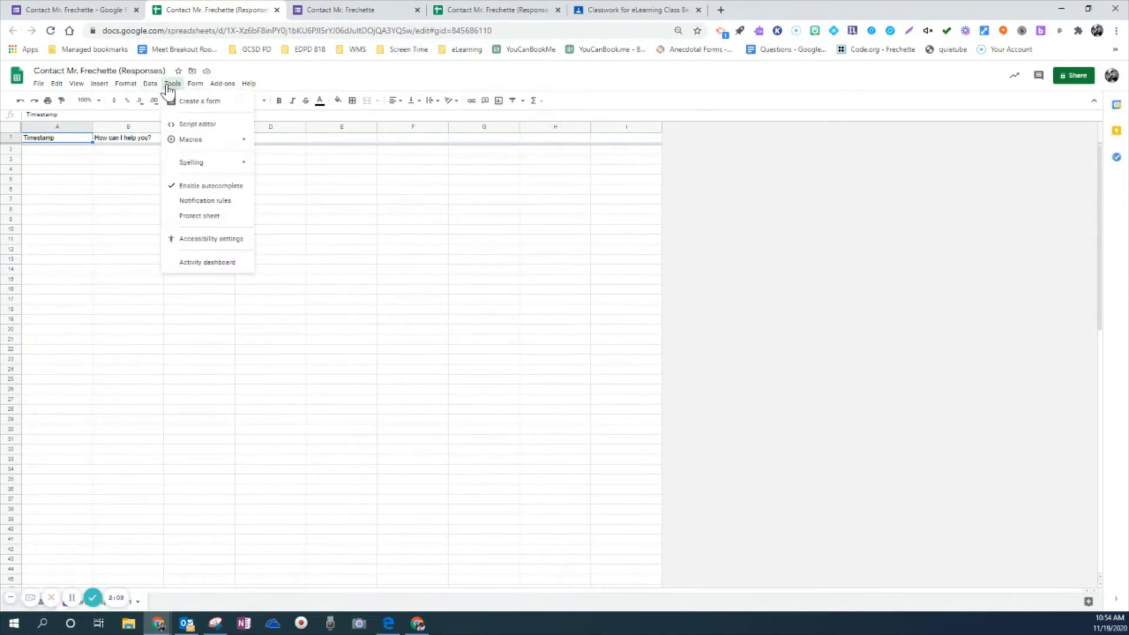
click(180, 202)
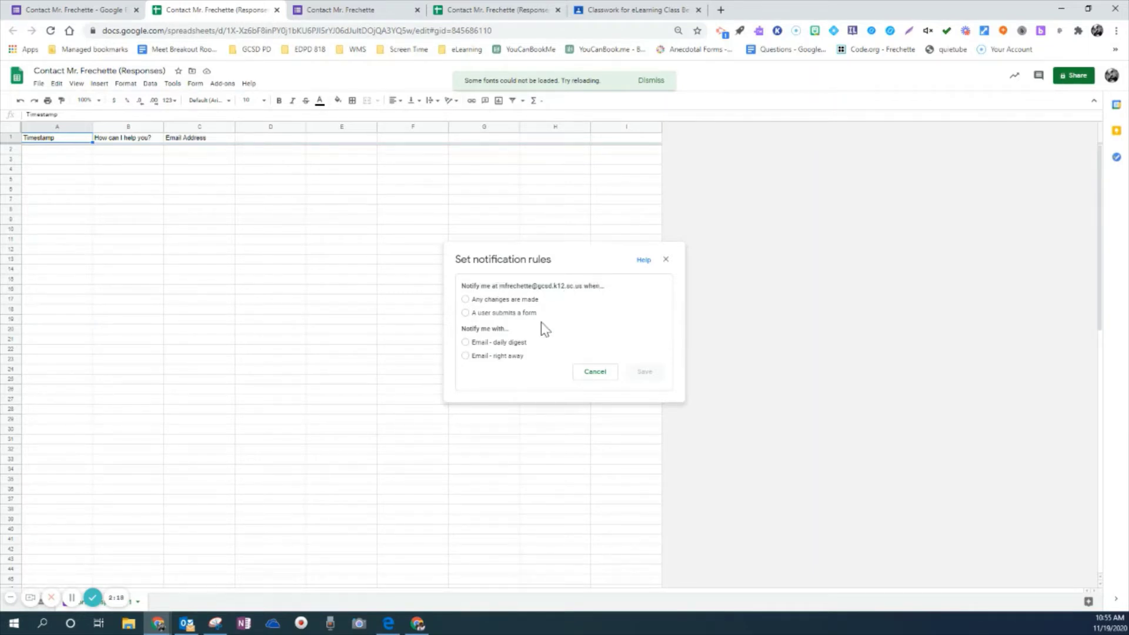
click(465, 313)
click(466, 357)
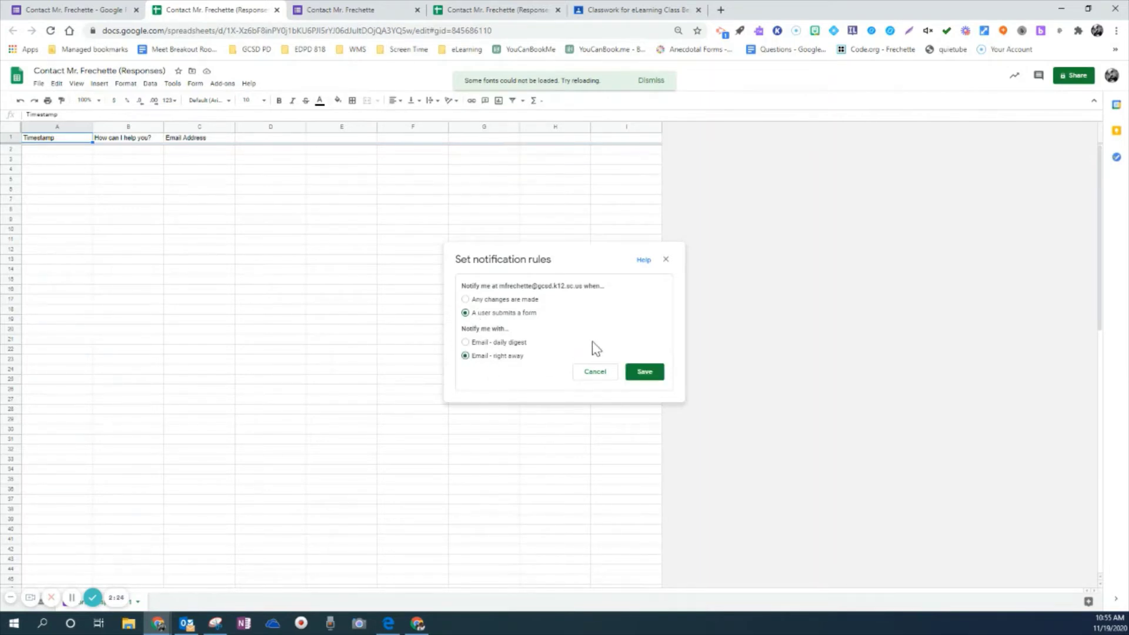
click(644, 372)
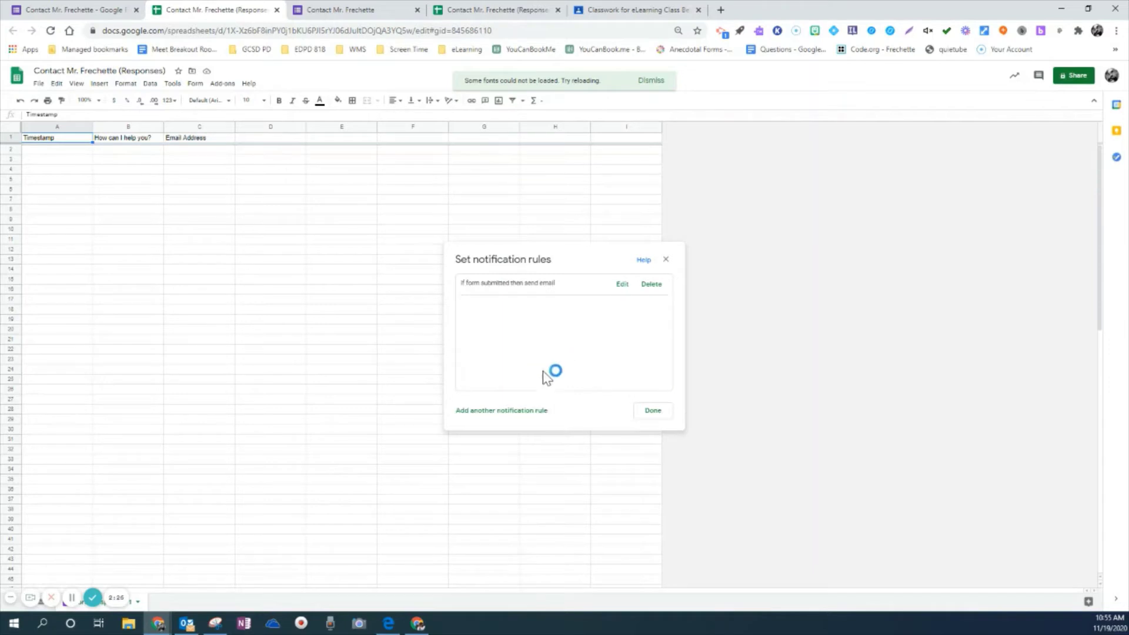
click(643, 414)
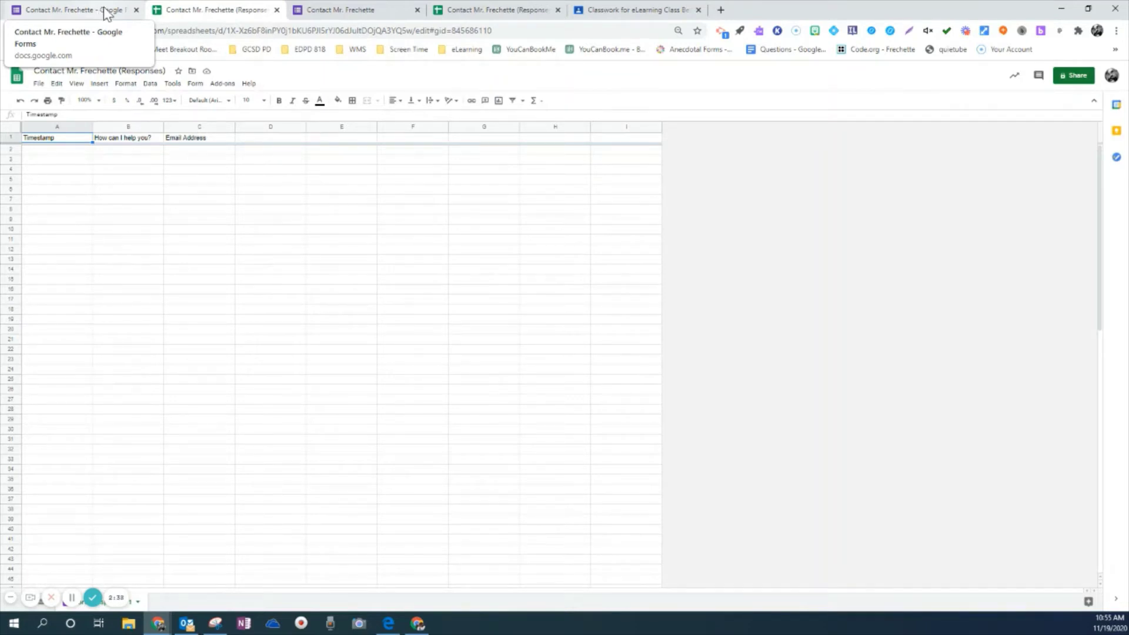
Back in the form editor, confirm 'Collect email addresses' is on in Settings, save, and review again
click(346, 13)
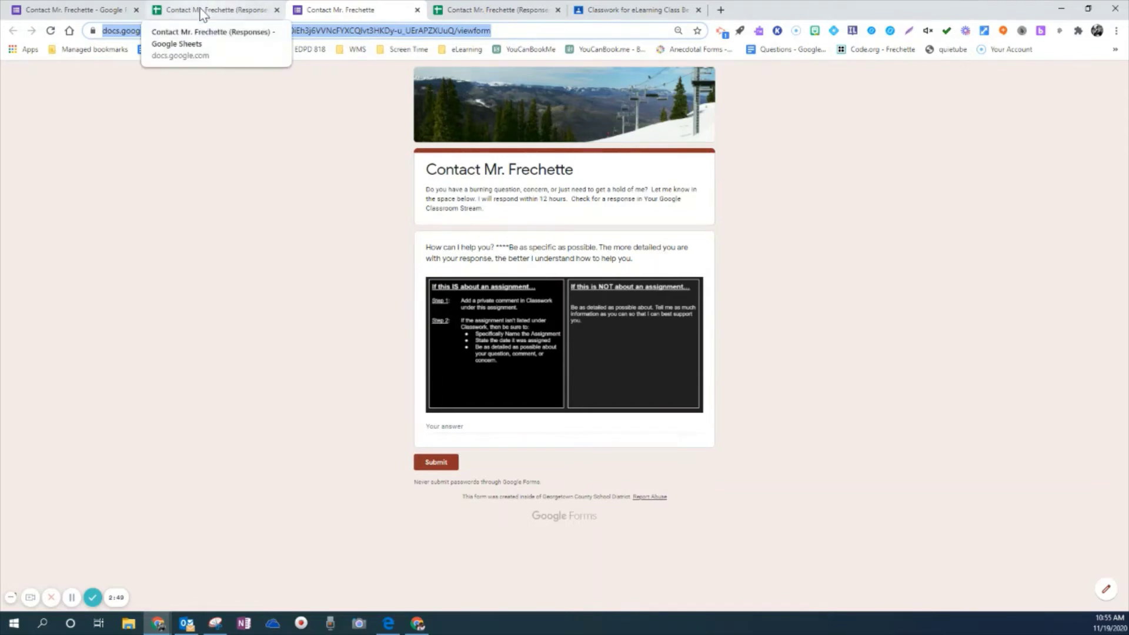
click(91, 11)
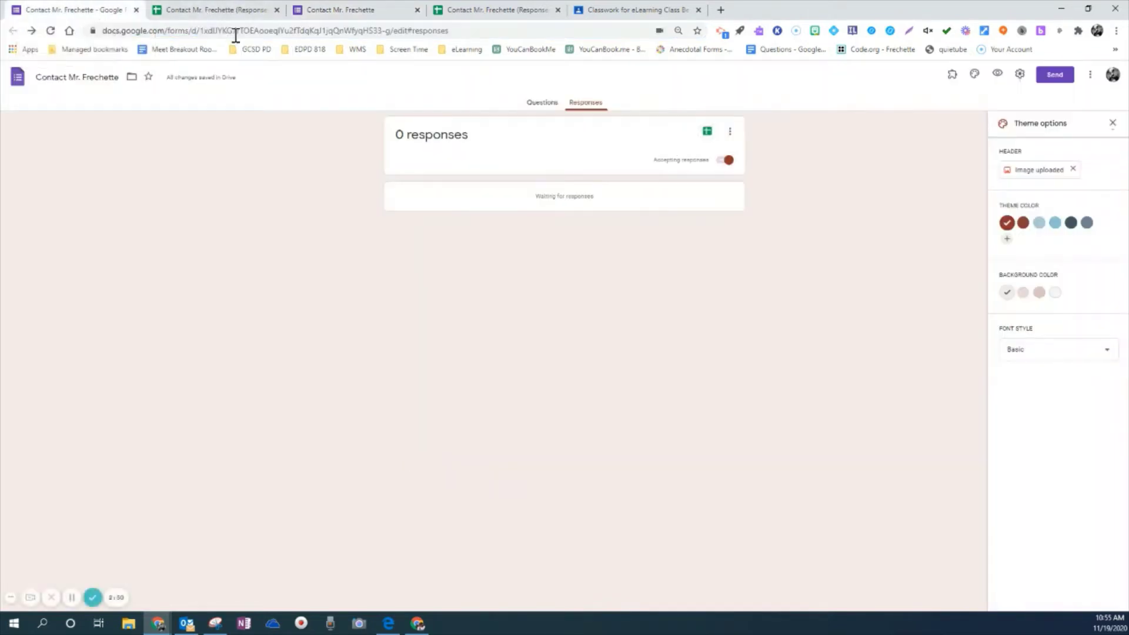
click(546, 105)
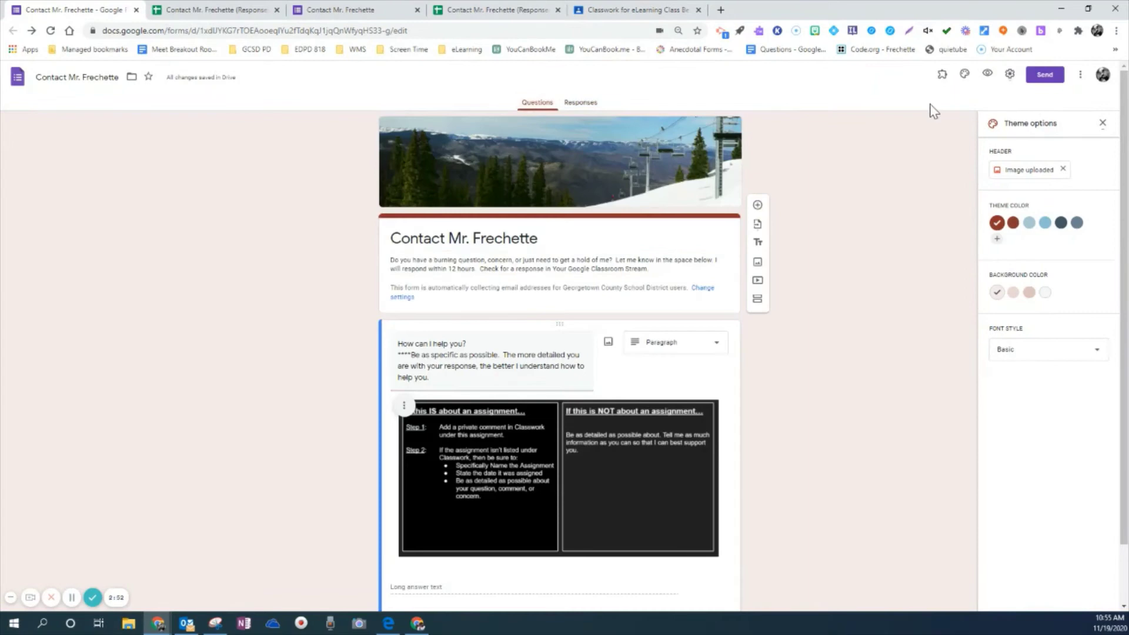
click(1010, 75)
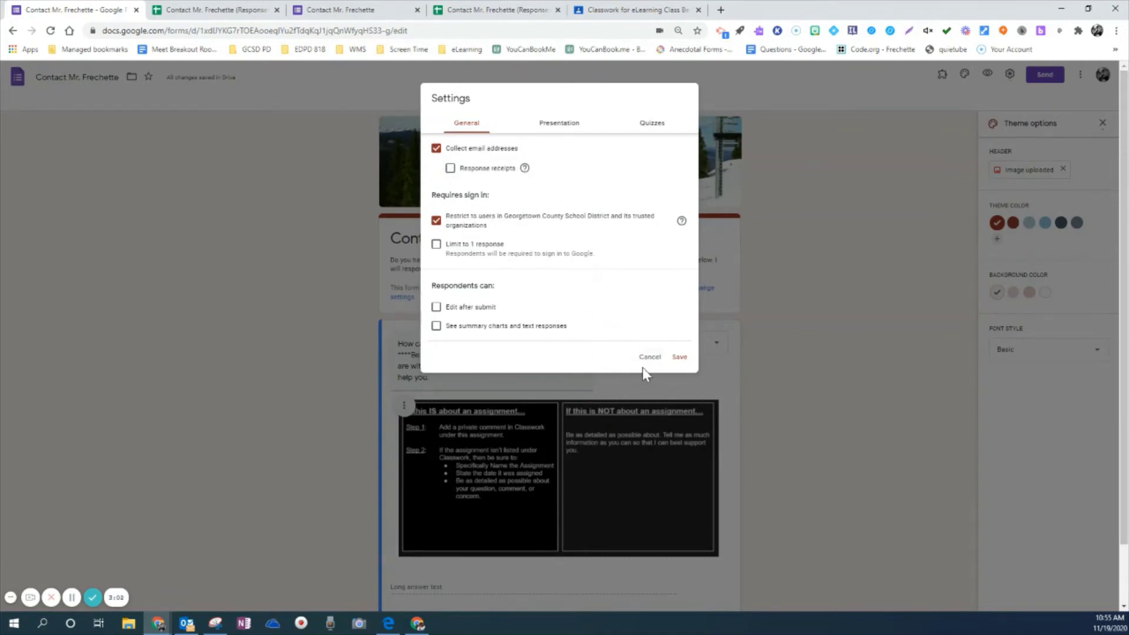
click(680, 359)
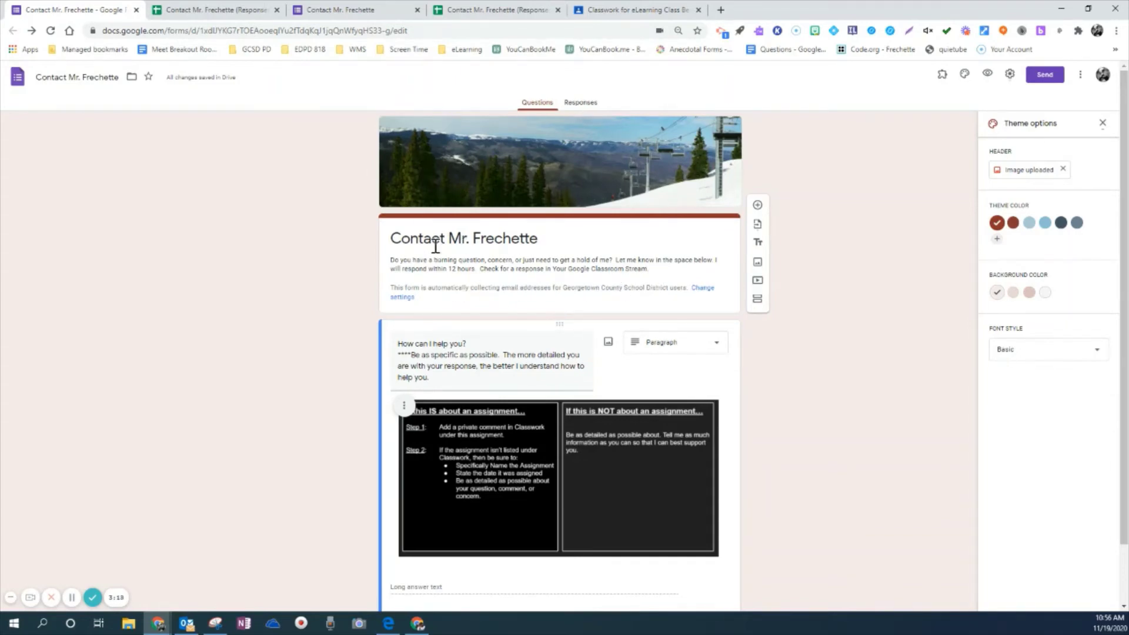
click(1010, 75)
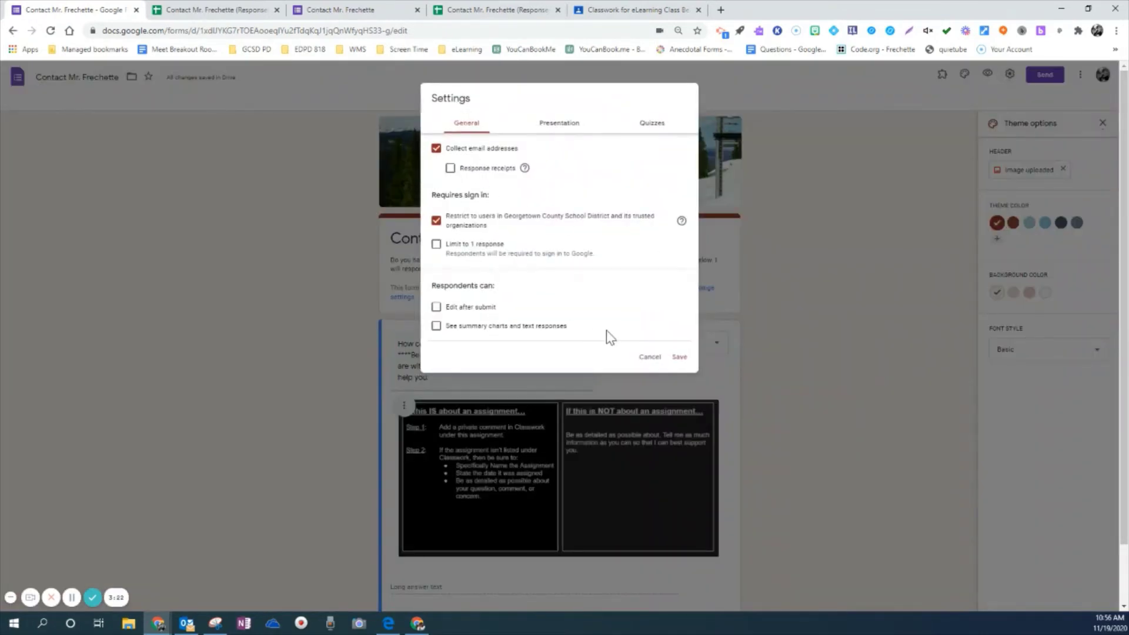
click(649, 357)
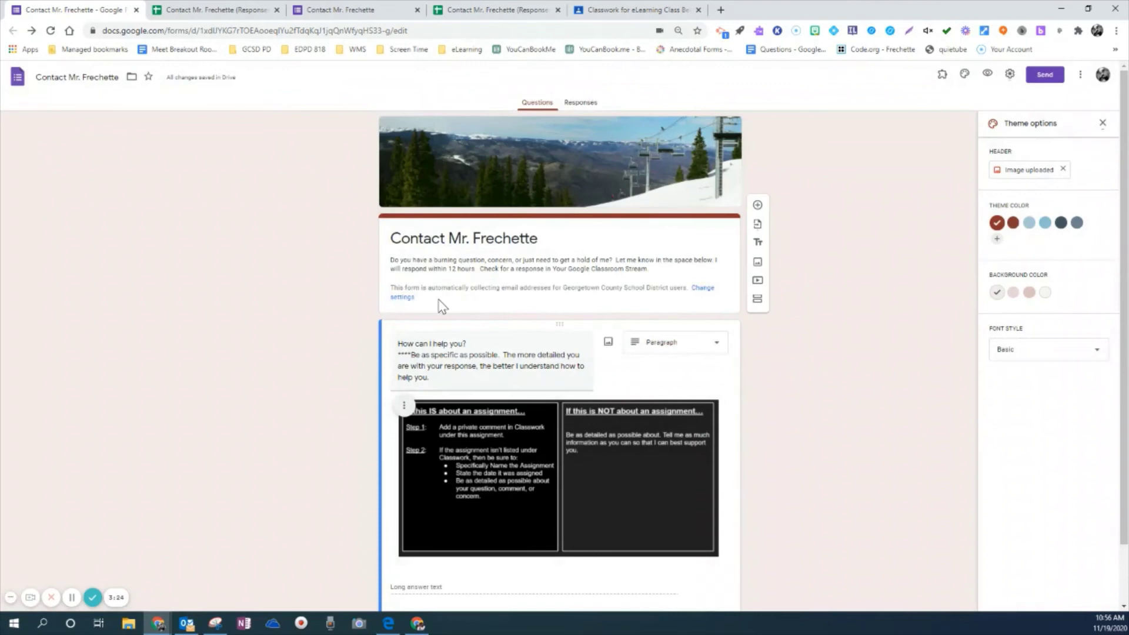
Re-save the submit-triggered email notification rule in the responses sheet, then go to Classroom's Classwork page
click(224, 11)
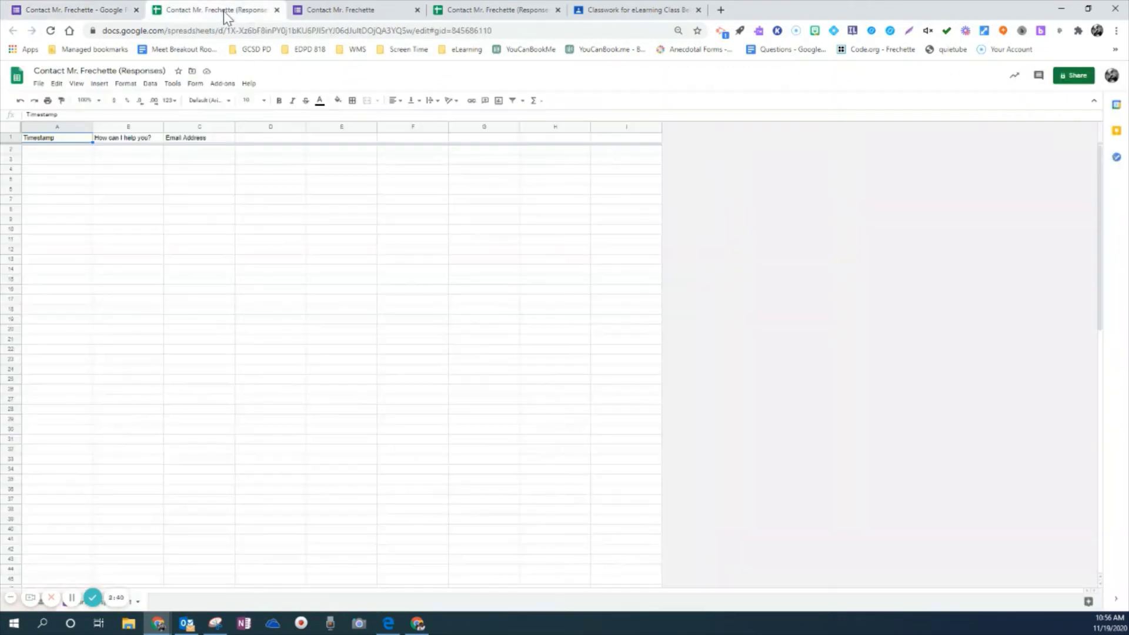
click(178, 87)
click(187, 201)
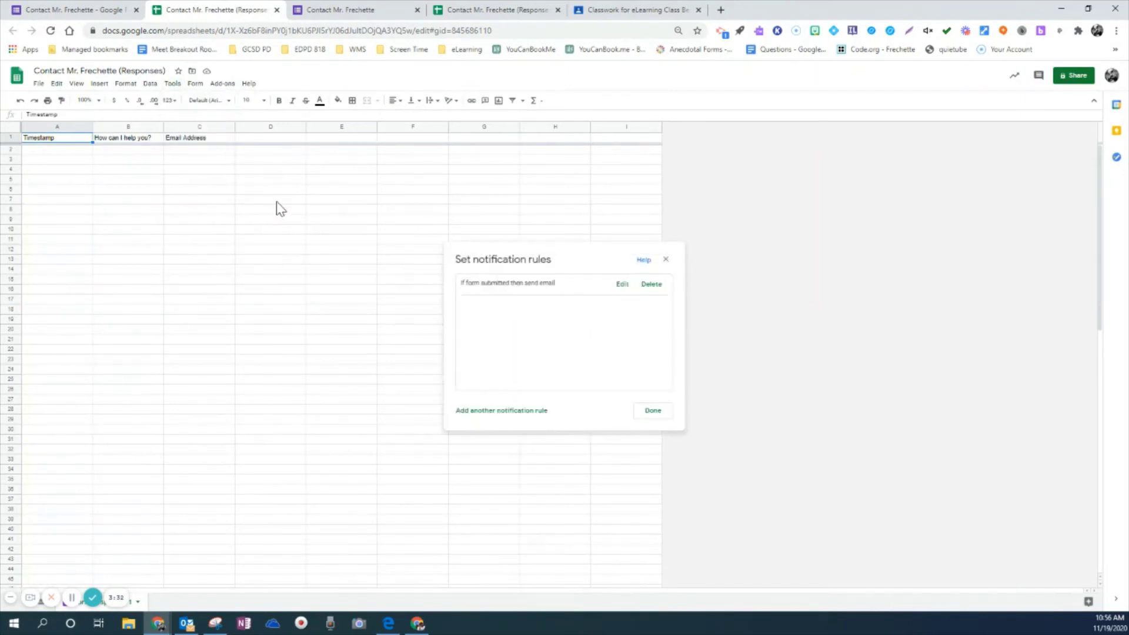
click(621, 287)
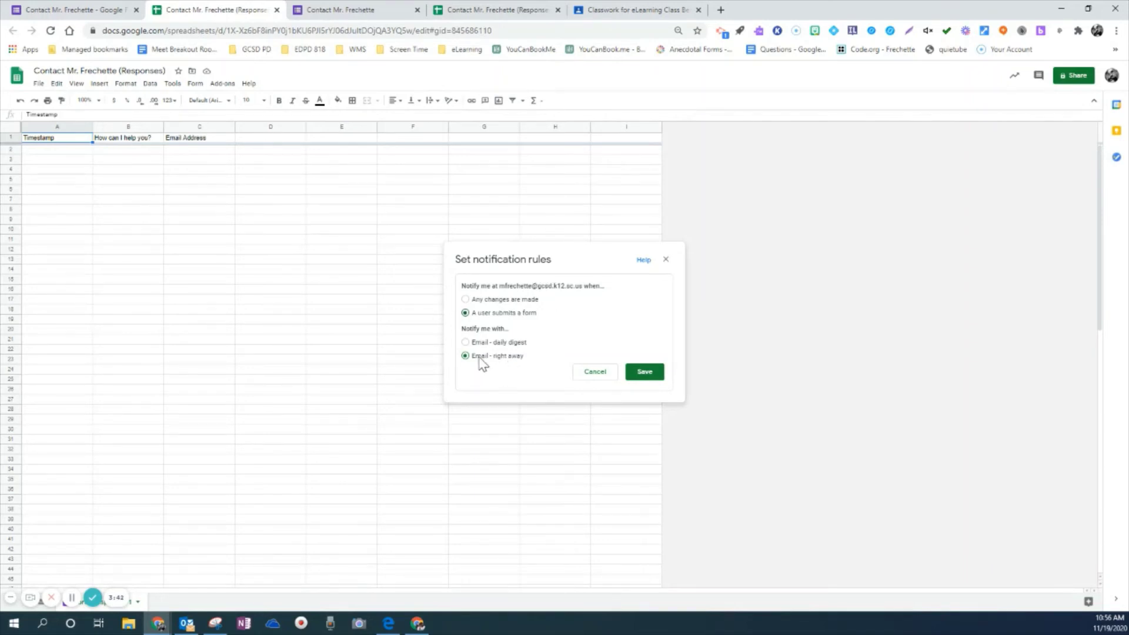
click(645, 377)
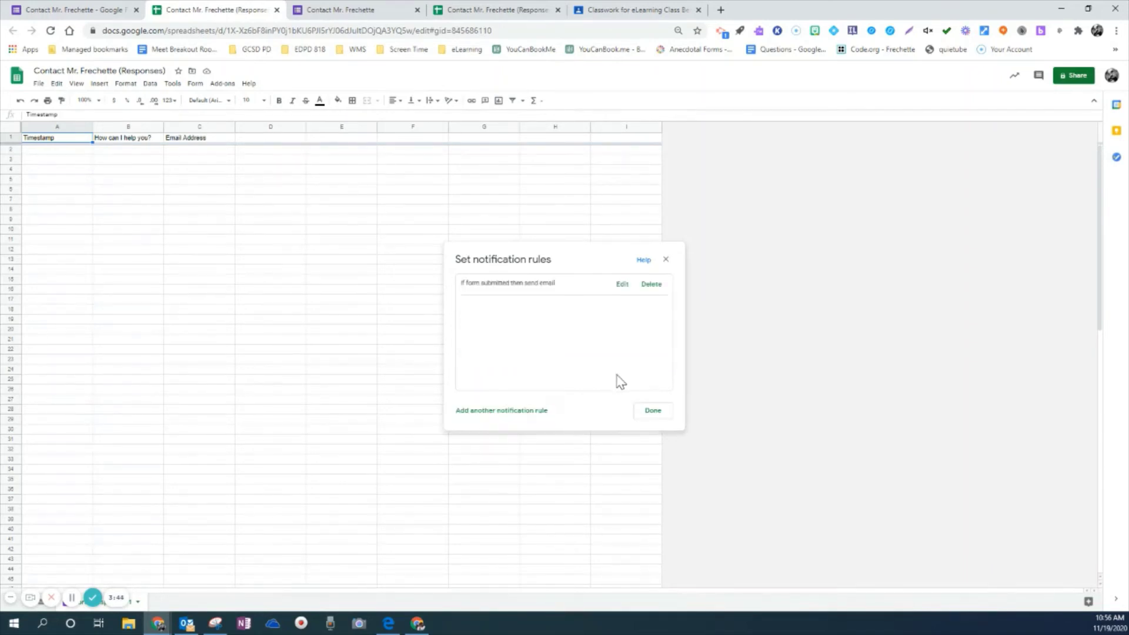
click(666, 260)
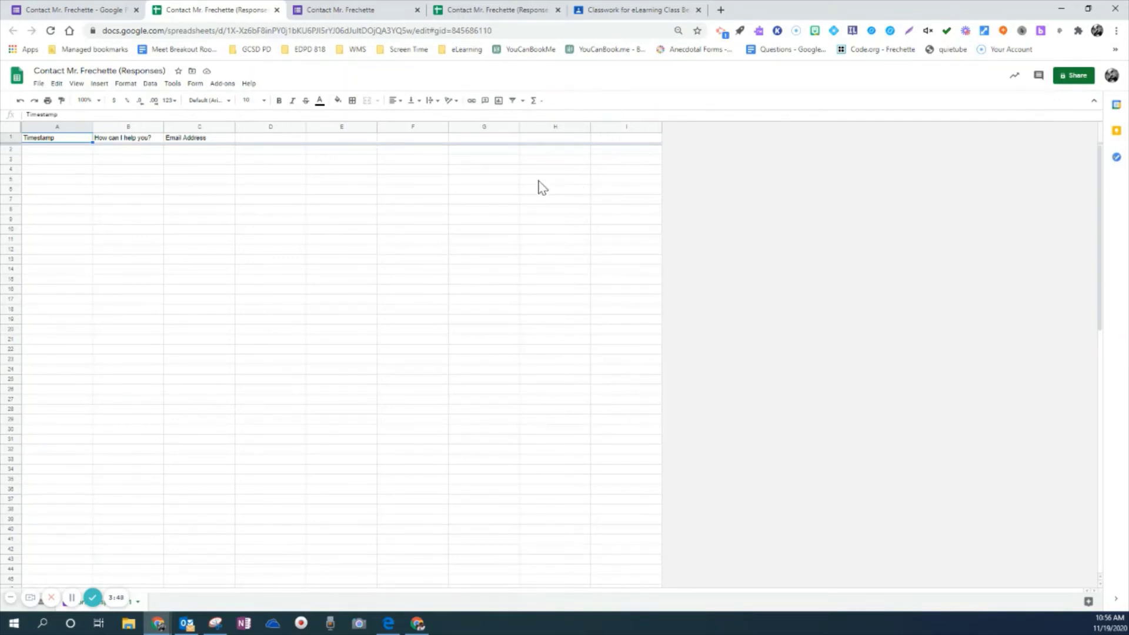
click(643, 10)
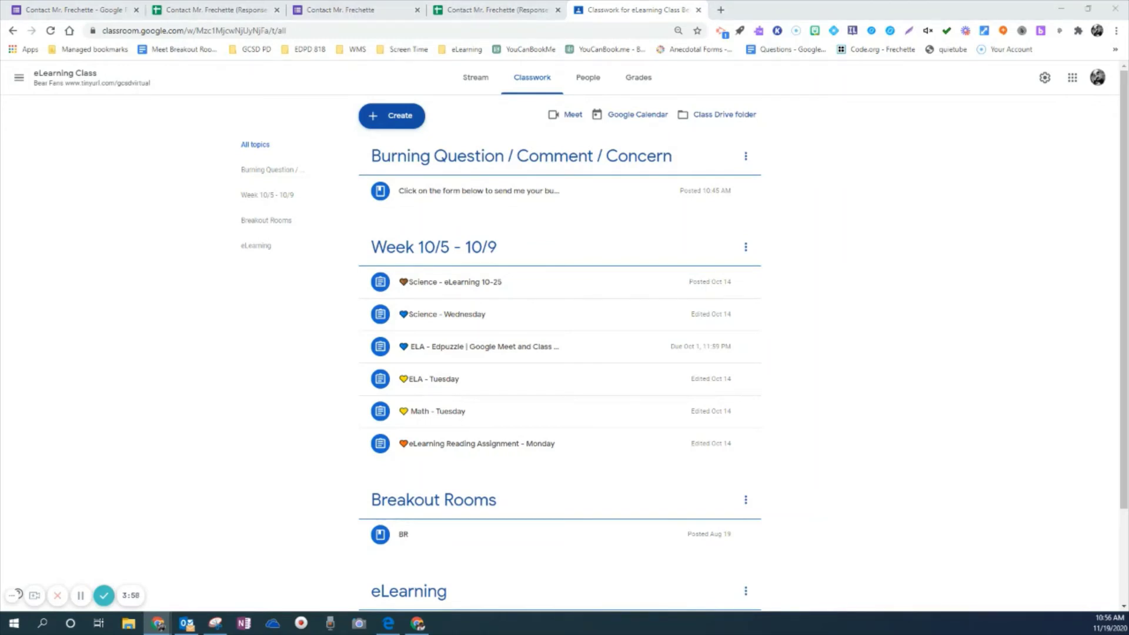
In the student's browser window, view the class Stream and then the Classwork page
key(alt+Tab)
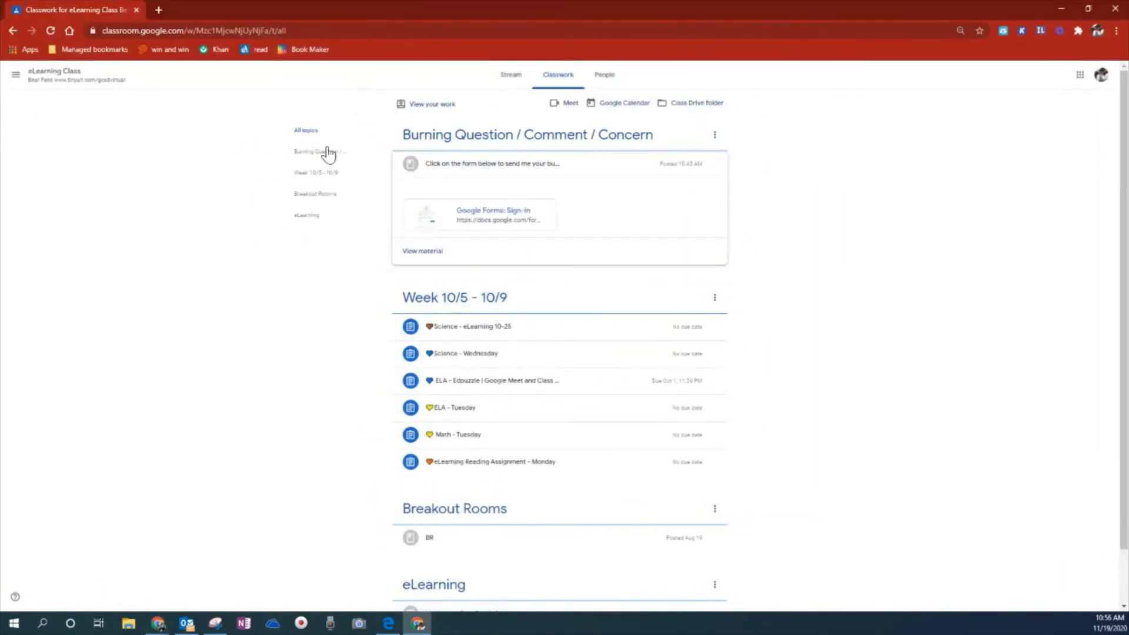
click(510, 78)
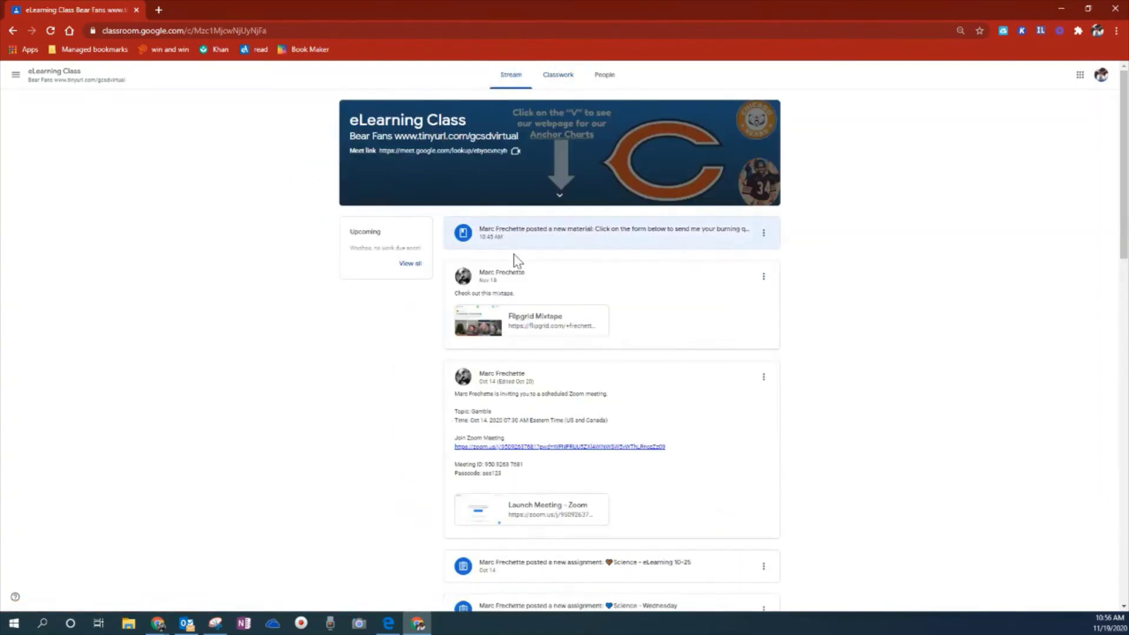
click(559, 78)
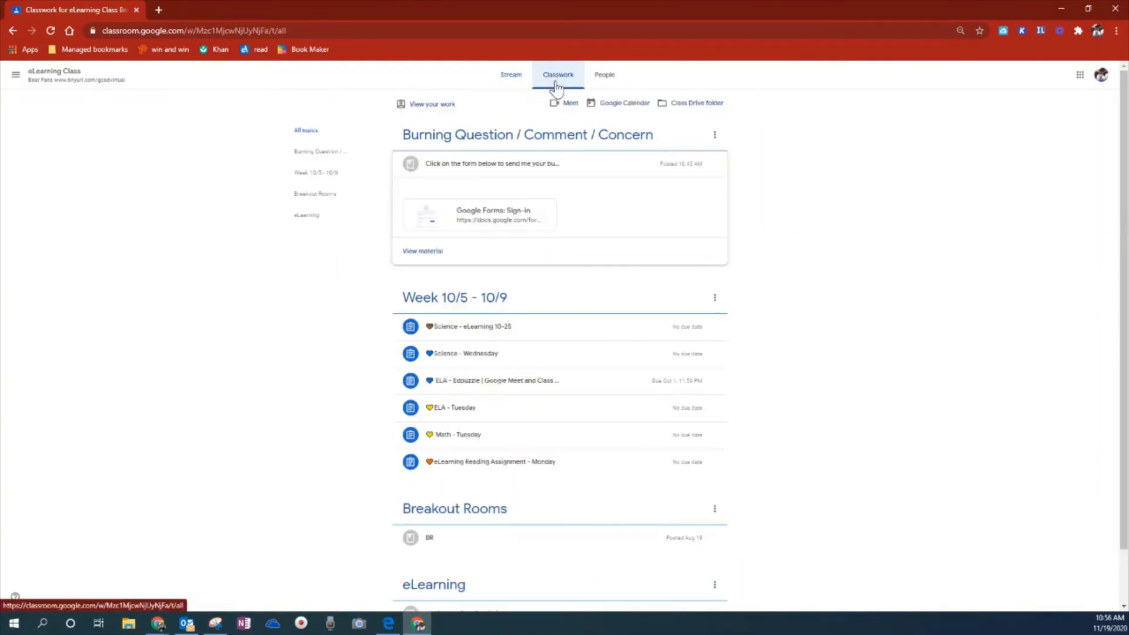
Open the posted contact form, answer the help question with 'H', and submit it
click(491, 218)
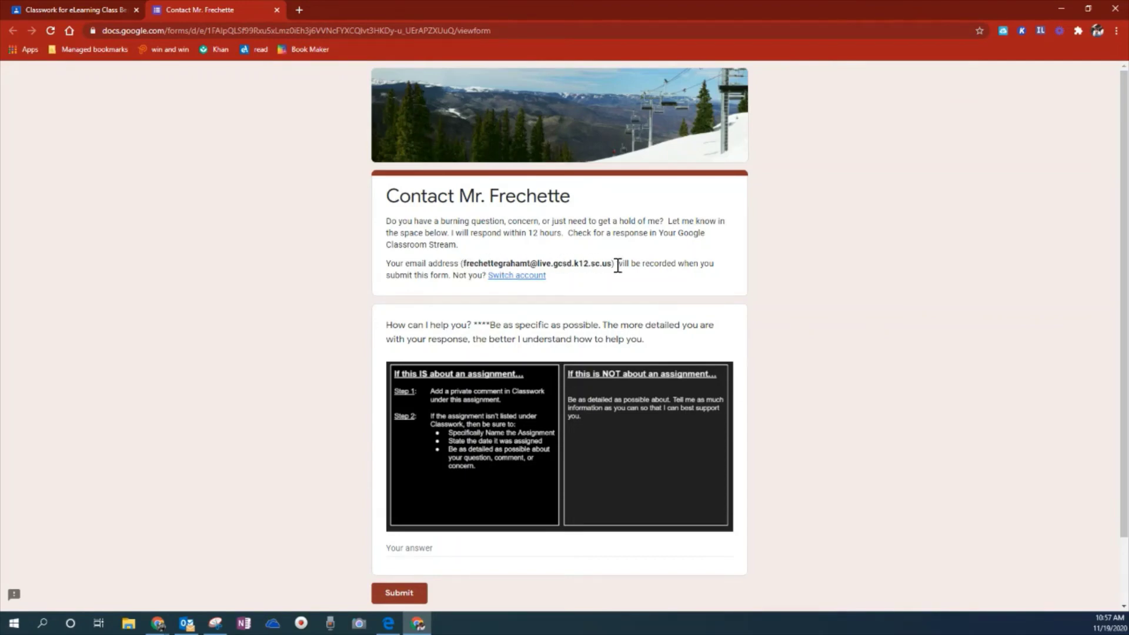
scroll(590, 335, down, 2)
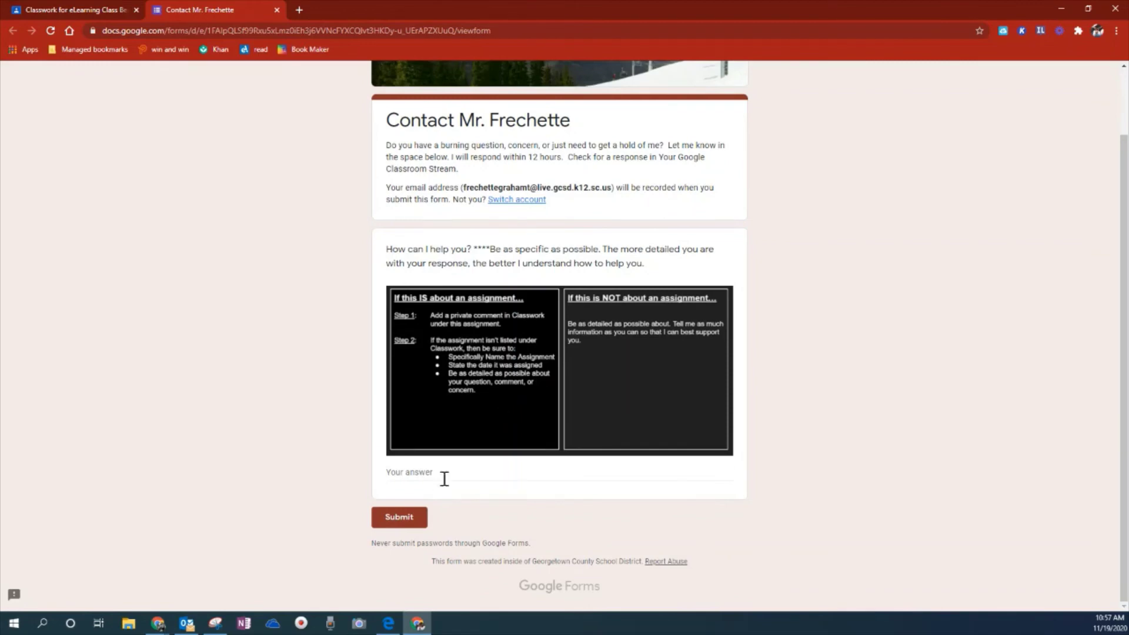
click(416, 475)
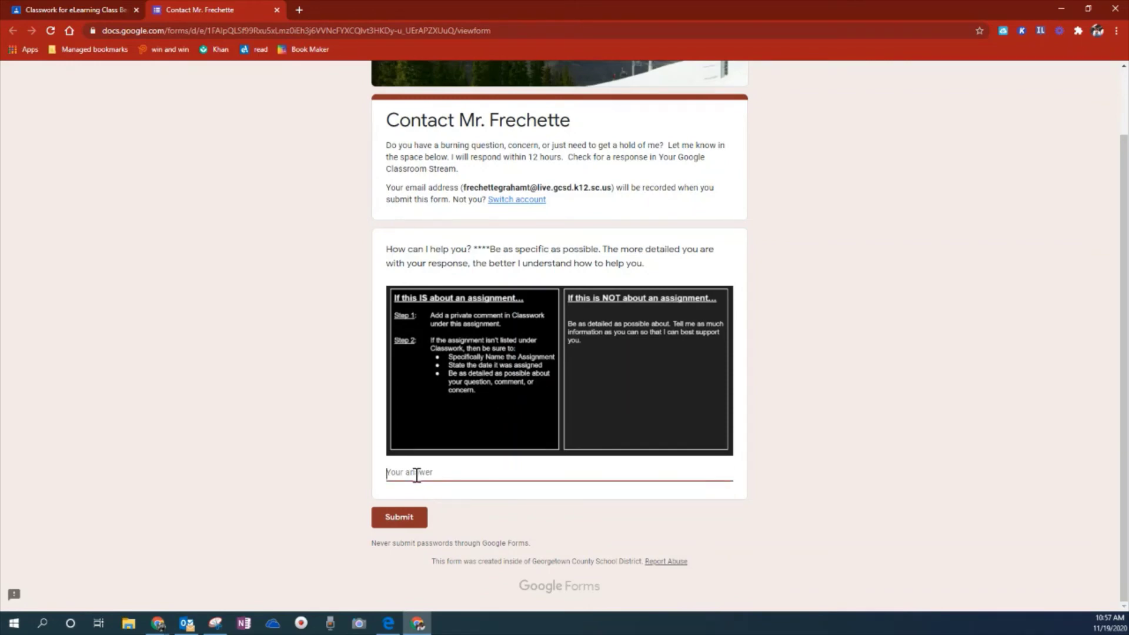
text(Hey Dad!)
click(405, 521)
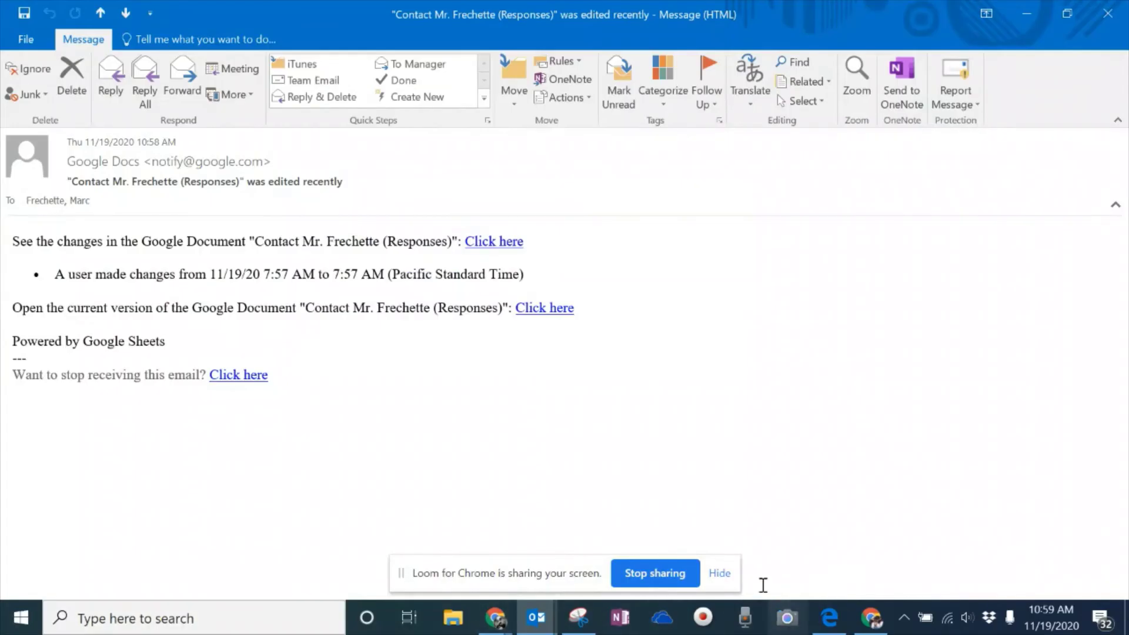
Open the Google notification email about the Responses sheet being edited in Outlook
click(718, 574)
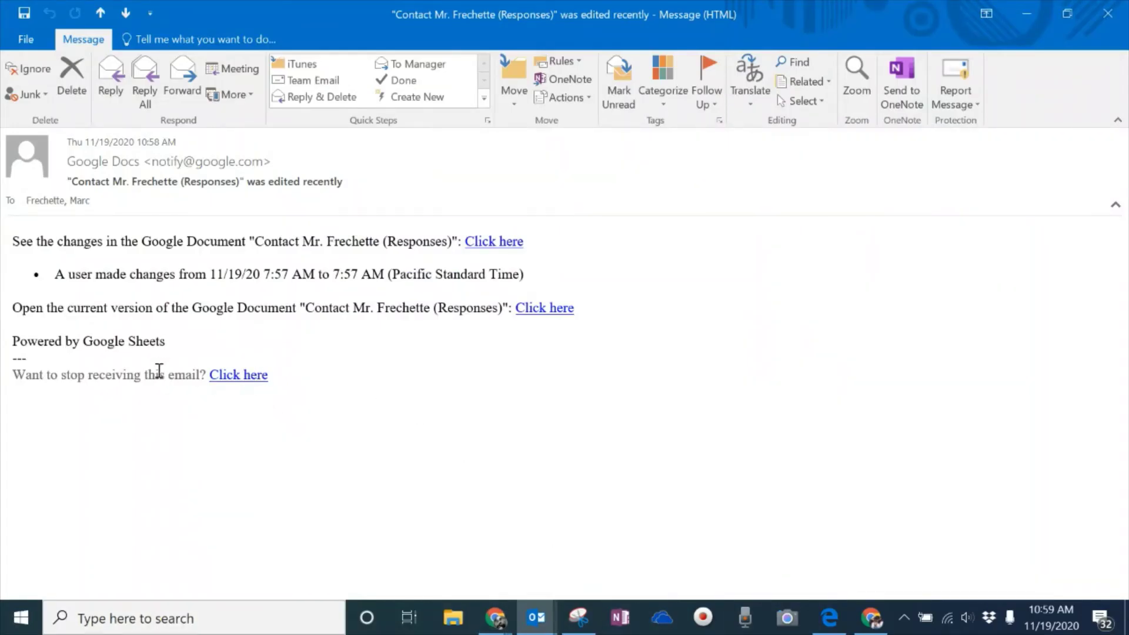